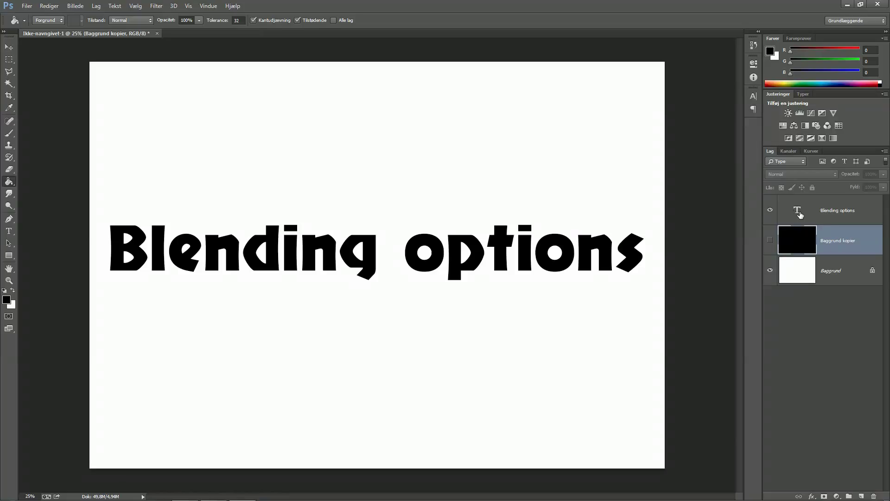
Open the blending options of the "Blending options" text layer and add a blue Color Overlay (Farvemaske), #0006ff.
{"action": "right_click", "coordinate": [800, 214]}
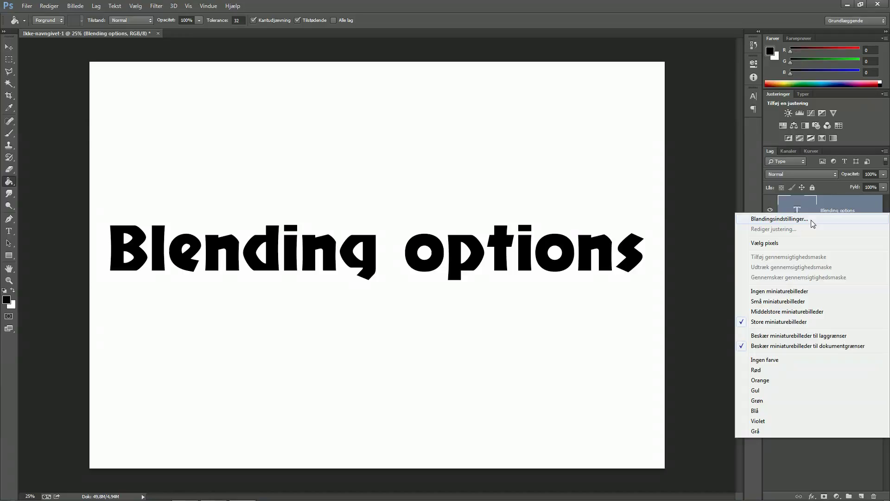
{"action": "left_click", "coordinate": [813, 223]}
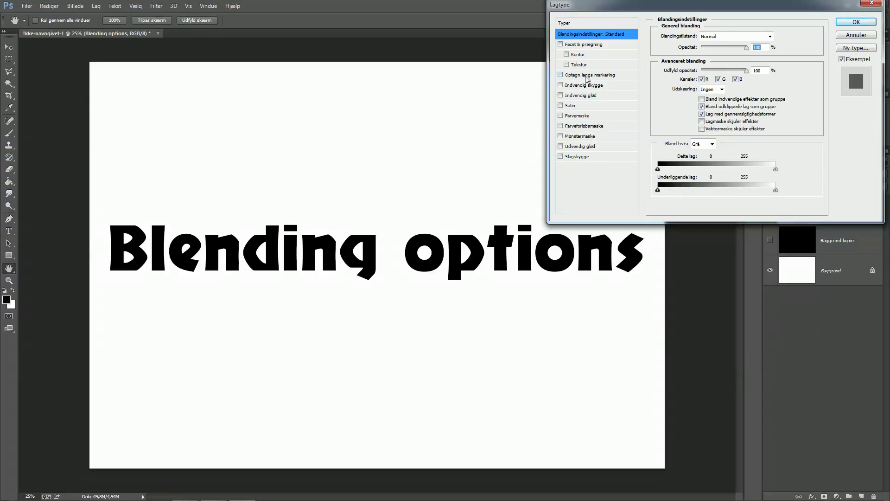
{"action": "left_click", "coordinate": [578, 115]}
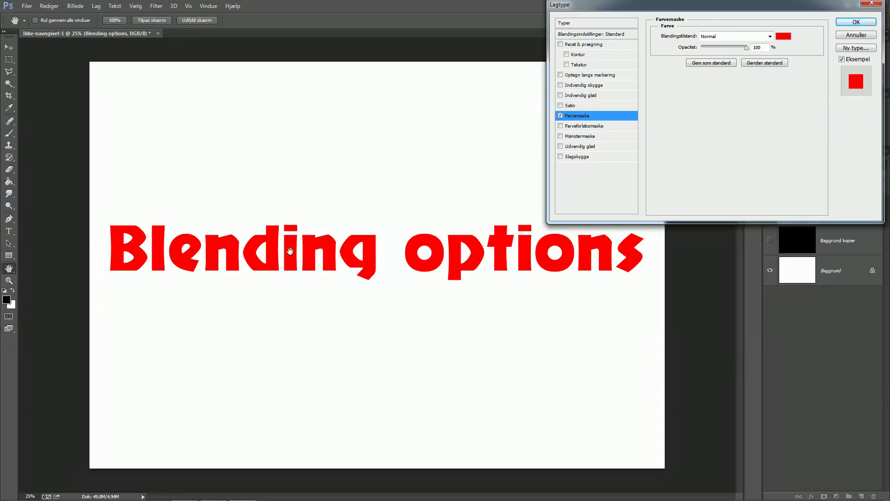
{"action": "left_click", "coordinate": [783, 36]}
{"action": "left_click", "coordinate": [446, 172]}
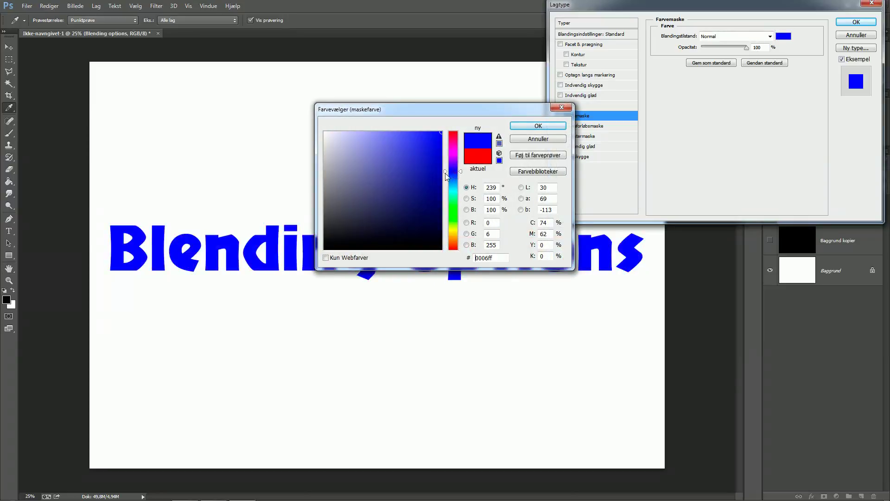
{"action": "left_click", "coordinate": [530, 130]}
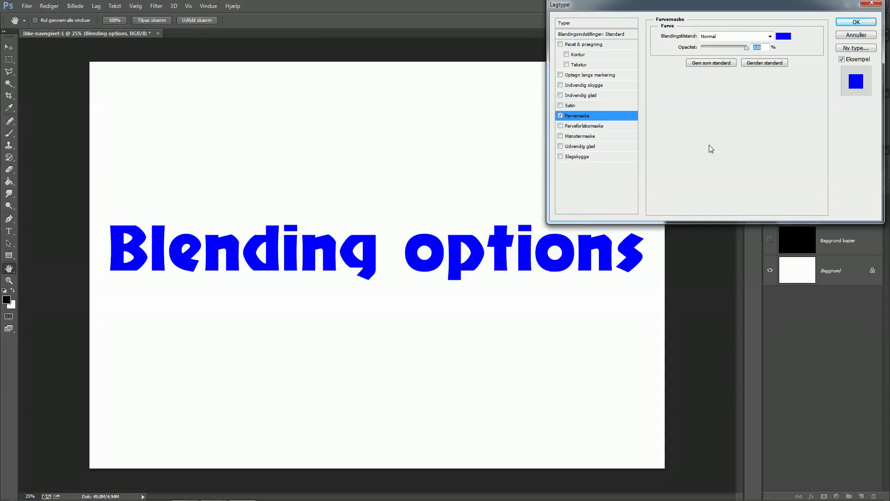
Try Bevel & Emboss (Facet & prægning) on the text with different depths and sizes, and turn the effect off again.
{"action": "left_click", "coordinate": [567, 44]}
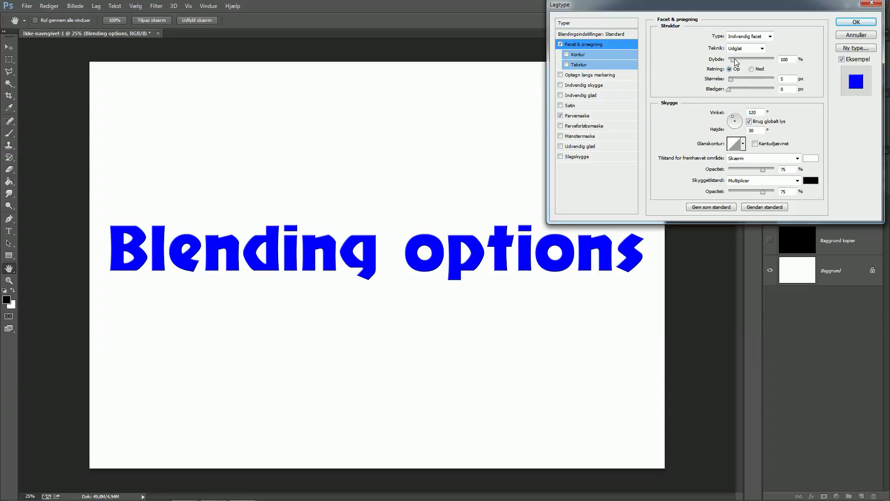
{"action": "left_click_drag", "start_coordinate": [734, 59], "coordinate": [738, 79]}
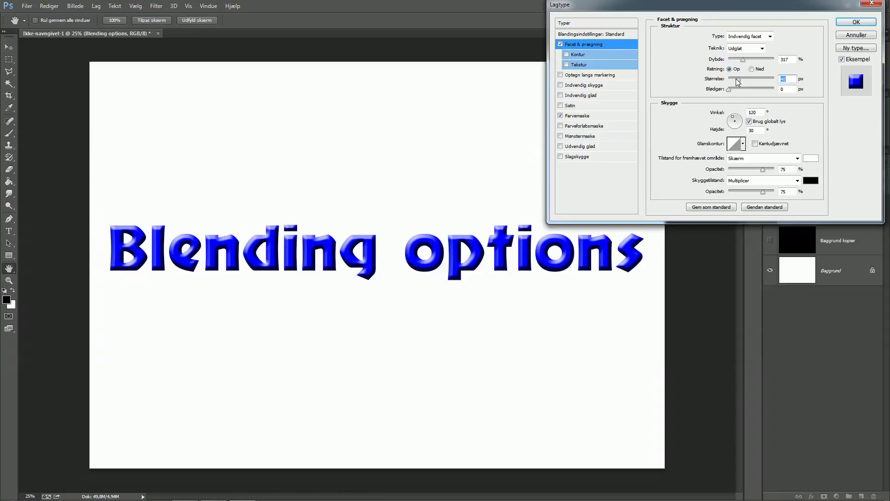
{"action": "mouse_move", "coordinate": [739, 80]}
{"action": "left_mouse_down"}
{"action": "mouse_move", "coordinate": [731, 62]}
{"action": "mouse_move", "coordinate": [746, 62]}
{"action": "mouse_move", "coordinate": [727, 68]}
{"action": "left_mouse_up"}
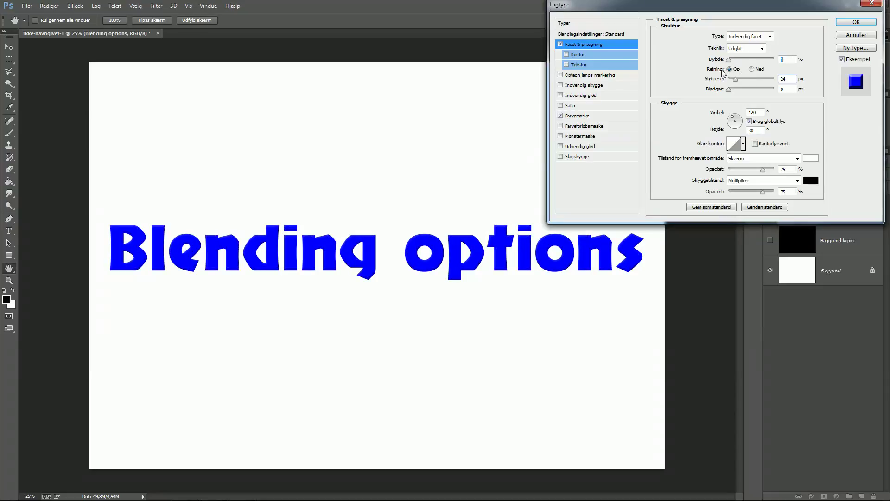
{"action": "left_click", "coordinate": [560, 44]}
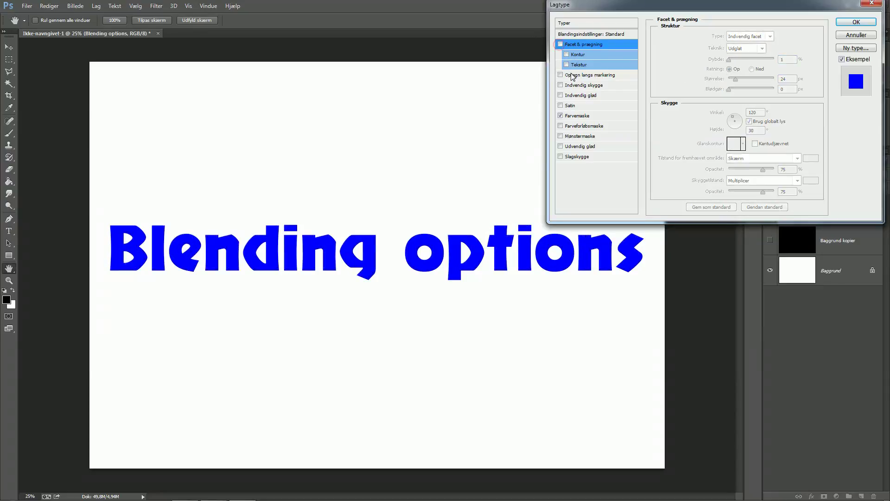
Try a thin black outside Stroke (Optegn langs markering) on the text, slightly increasing its size, and turn it off again.
{"action": "left_click", "coordinate": [571, 76]}
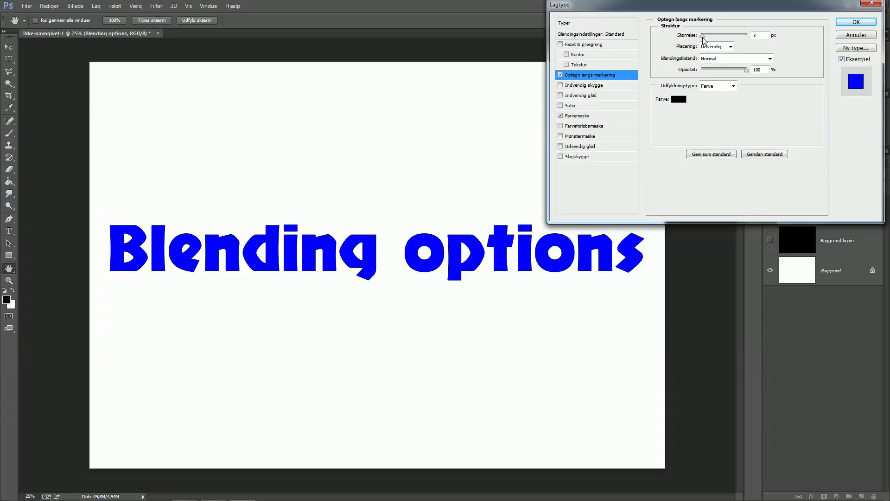
{"action": "mouse_move", "coordinate": [702, 37]}
{"action": "left_mouse_down"}
{"action": "mouse_move", "coordinate": [733, 41]}
{"action": "mouse_move", "coordinate": [703, 43]}
{"action": "left_mouse_up"}
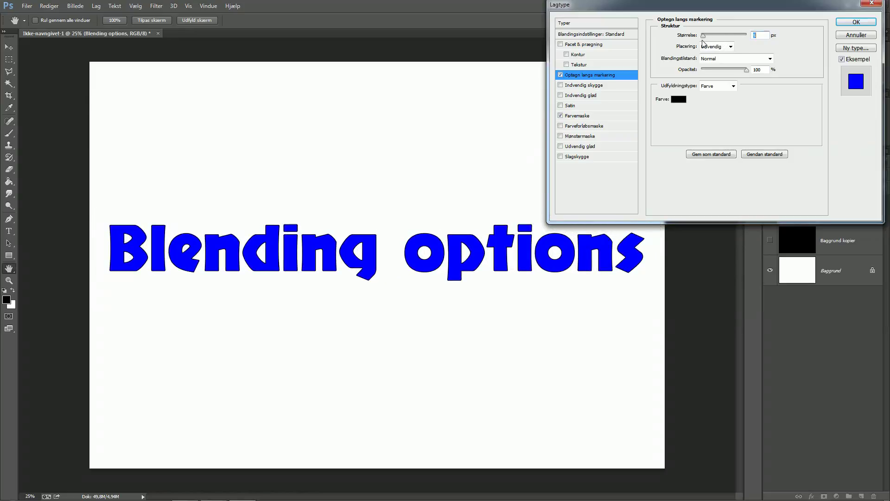
{"action": "left_click", "coordinate": [560, 74]}
Try an Inner Shadow (Indvendig skygge) with distance 30 px, choke 24% and size 111 px, and turn it off again.
{"action": "left_click", "coordinate": [569, 87]}
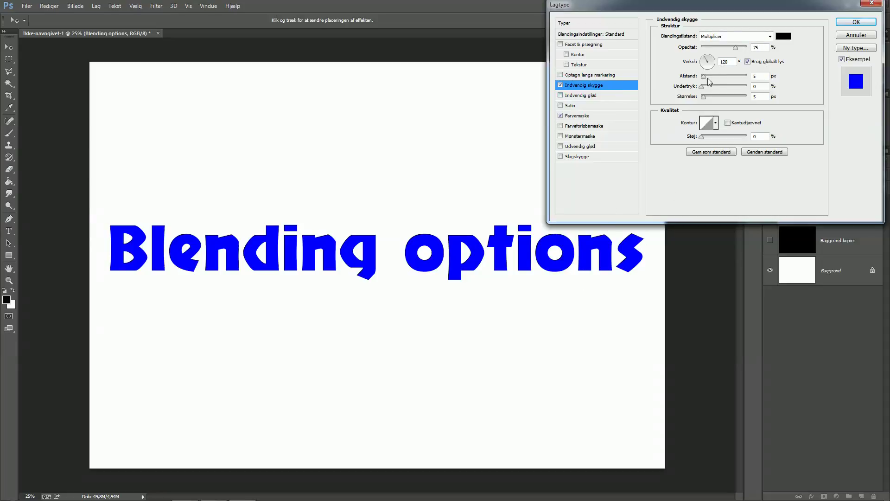
{"action": "left_click_drag", "start_coordinate": [705, 77], "coordinate": [722, 96]}
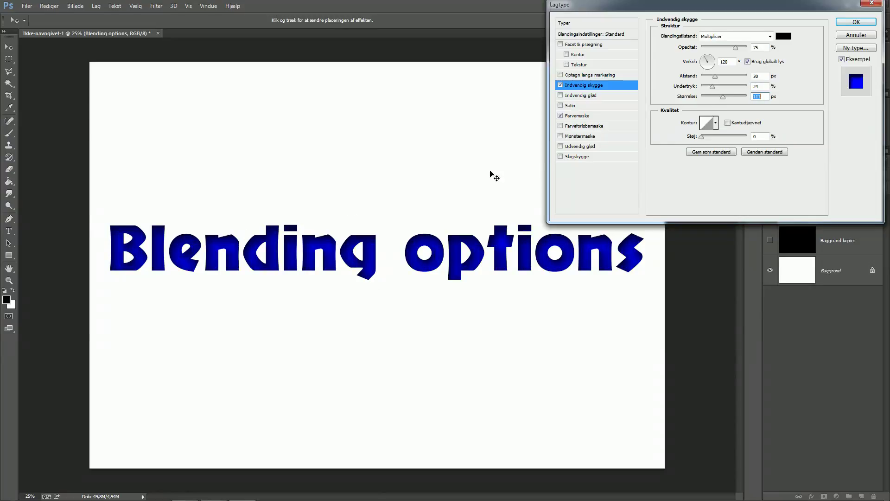
{"action": "left_click", "coordinate": [560, 84]}
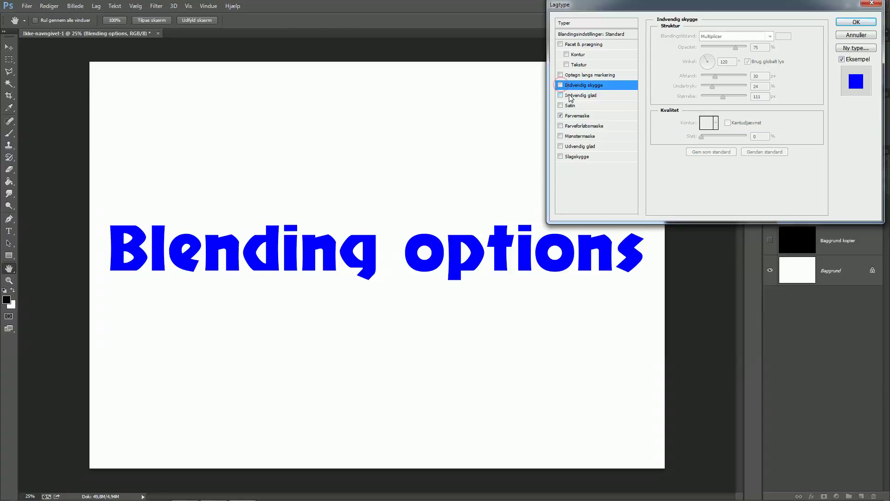
Try a red Inner Glow (Indvendig glød) with size 84 px on the text, and turn it off again.
{"action": "left_click", "coordinate": [562, 95]}
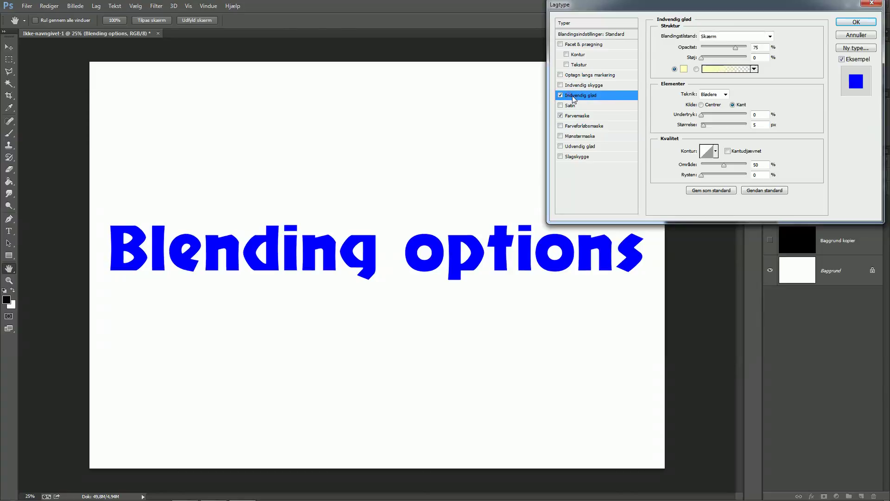
{"action": "left_click", "coordinate": [684, 70]}
{"action": "left_click_drag", "start_coordinate": [453, 149], "coordinate": [457, 131]}
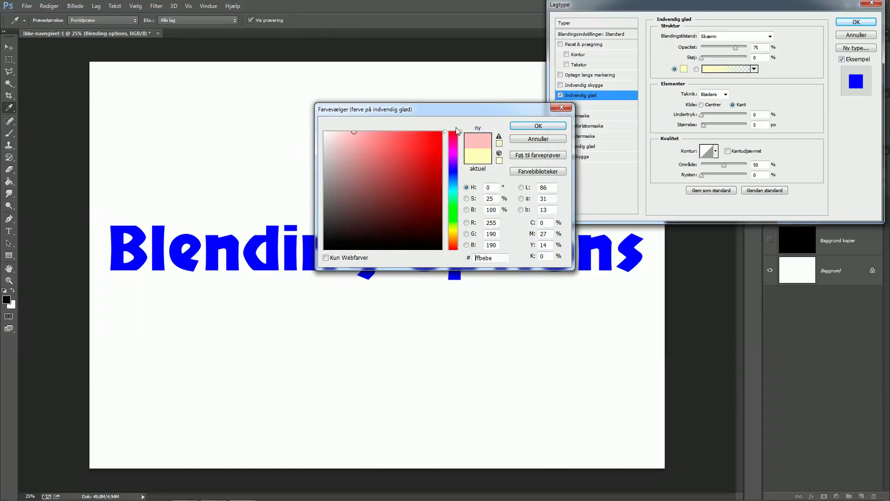
{"action": "left_click", "coordinate": [442, 132]}
{"action": "left_click", "coordinate": [536, 126]}
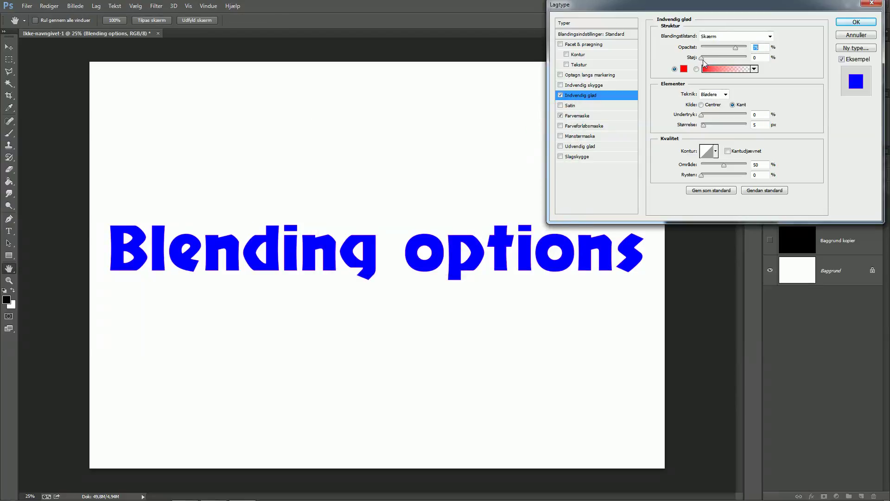
{"action": "left_click_drag", "start_coordinate": [702, 122], "coordinate": [719, 135]}
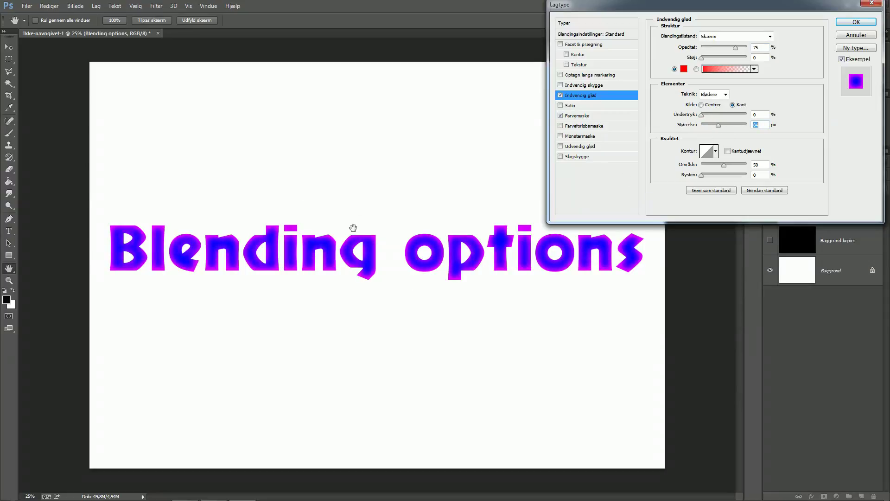
{"action": "left_click", "coordinate": [561, 95]}
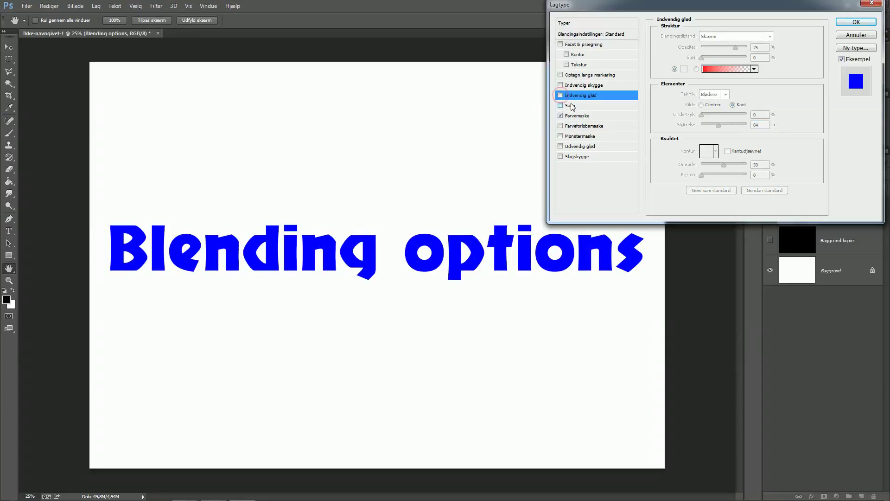
Try the Satin effect on the text with distance 21 px and size 59 px, and turn it off again.
{"action": "left_click", "coordinate": [572, 105]}
{"action": "left_click", "coordinate": [560, 115]}
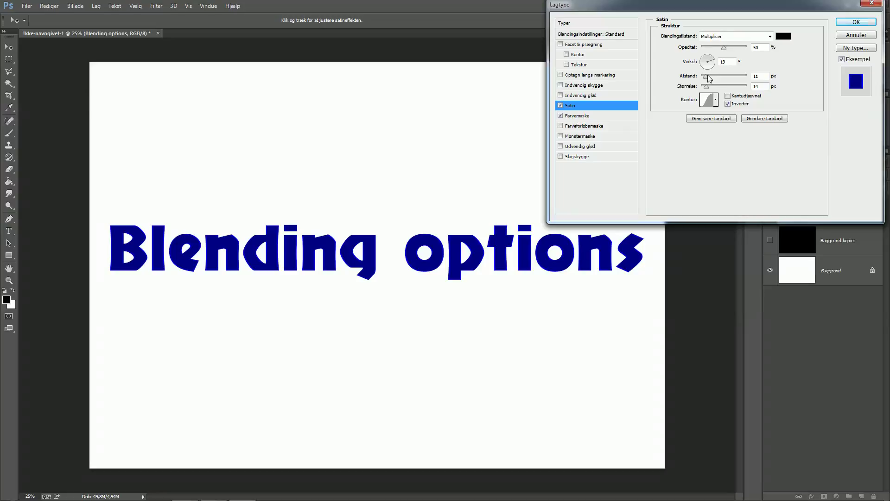
{"action": "left_click_drag", "start_coordinate": [707, 77], "coordinate": [716, 95]}
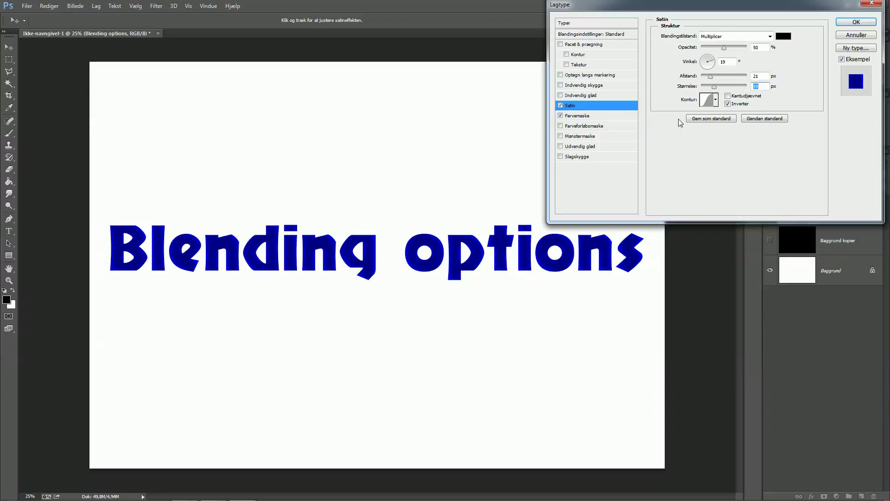
{"action": "left_click", "coordinate": [560, 106]}
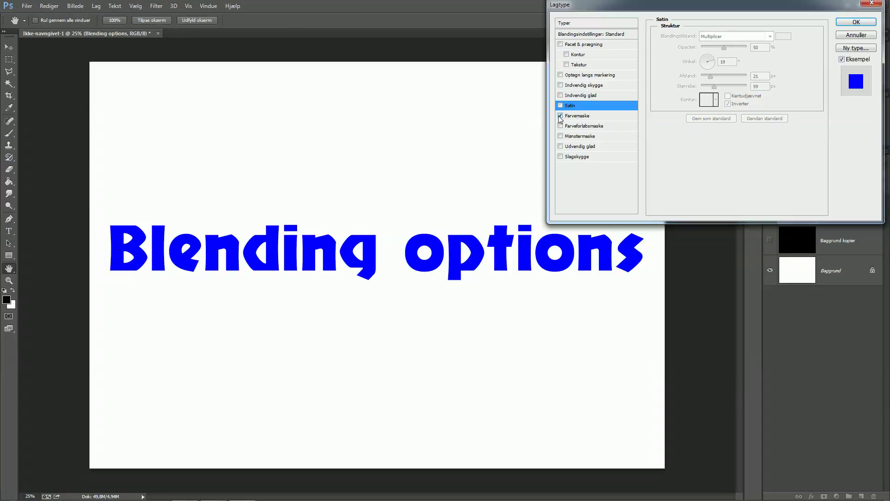
Switch off the Color Overlay, try a blue-red-yellow Gradient Overlay (Farveforløbsmaske) on the text, and turn the gradient off again.
{"action": "left_click", "coordinate": [561, 116]}
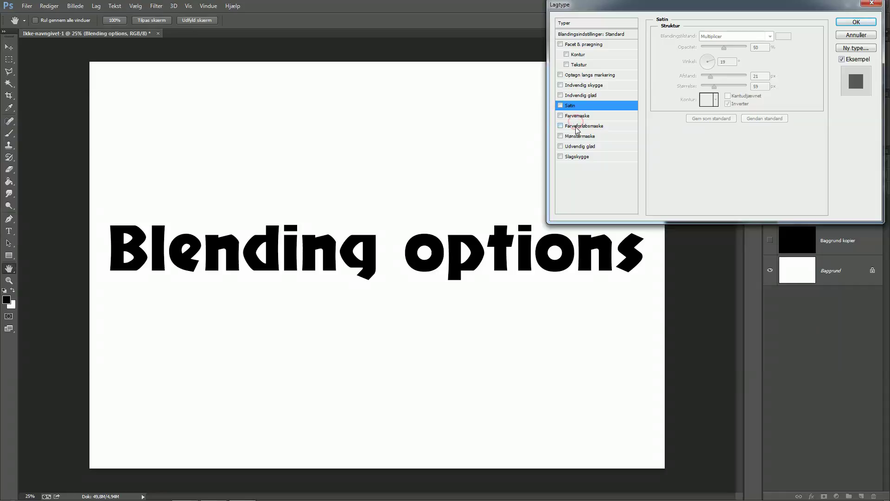
{"action": "left_click", "coordinate": [572, 126]}
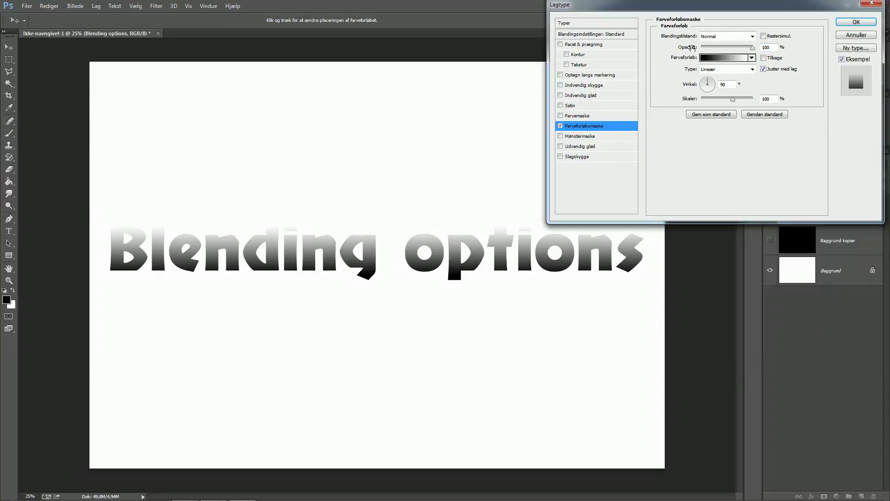
{"action": "left_click", "coordinate": [709, 57]}
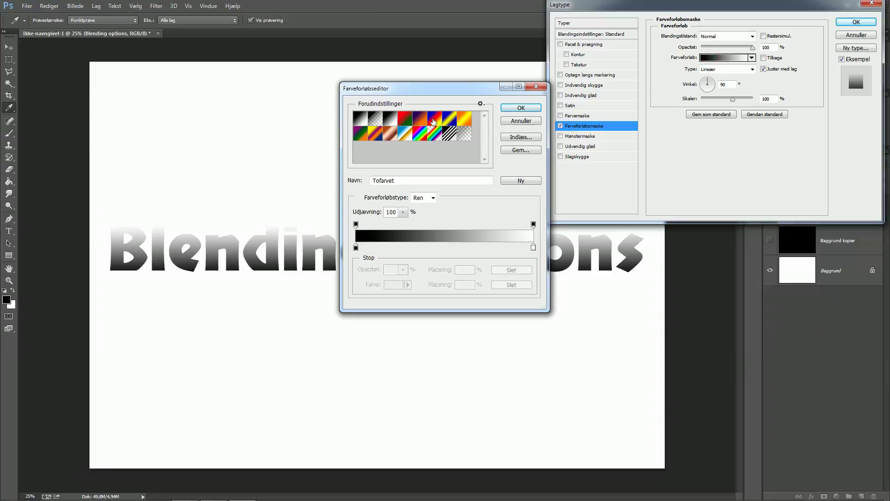
{"action": "left_click", "coordinate": [440, 125]}
{"action": "left_click", "coordinate": [521, 108]}
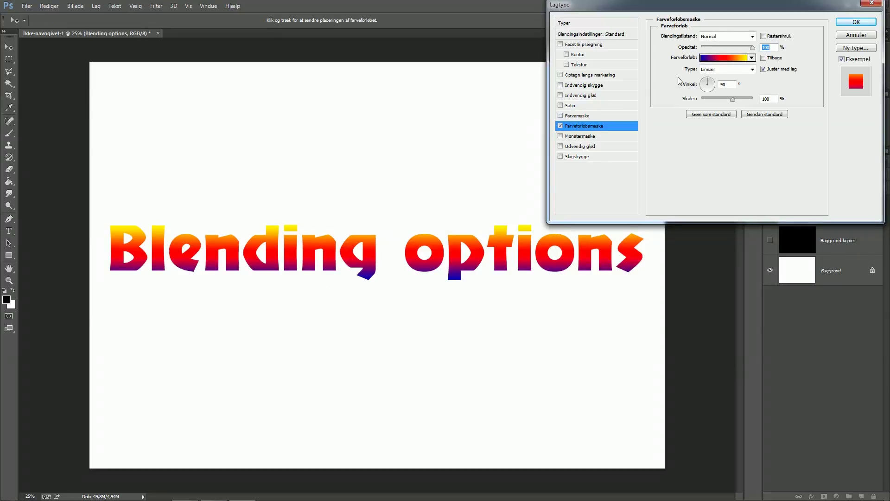
{"action": "left_click", "coordinate": [560, 126]}
Try a Pattern Overlay (Mønstermaske) on the text with the second, multicoloured preset pattern, and turn it off again.
{"action": "left_click", "coordinate": [571, 135]}
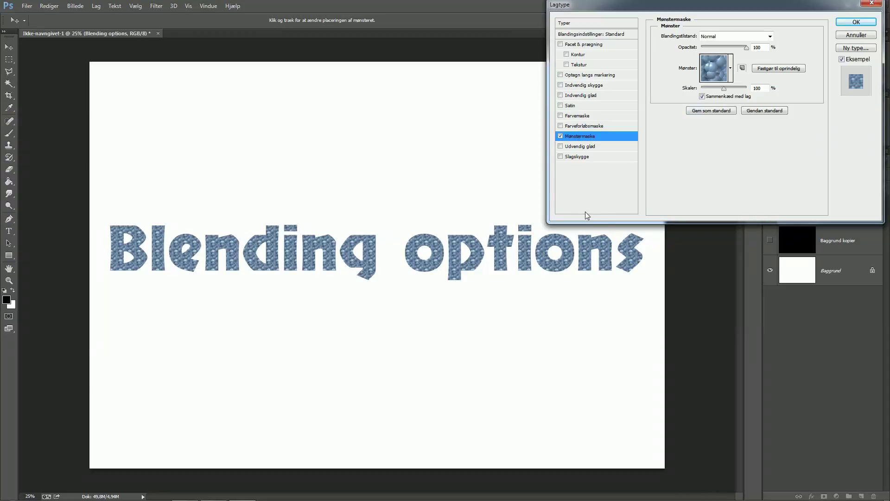
{"action": "left_click", "coordinate": [718, 58]}
{"action": "left_click", "coordinate": [686, 96]}
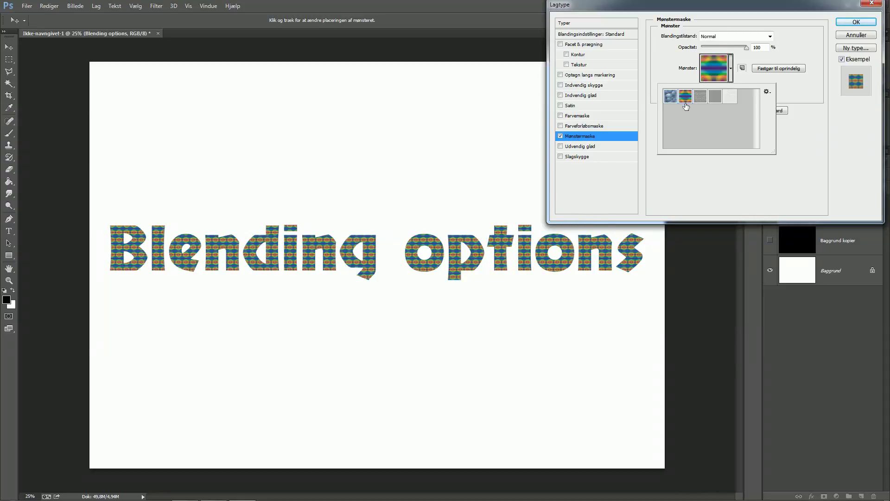
{"action": "left_click", "coordinate": [561, 136]}
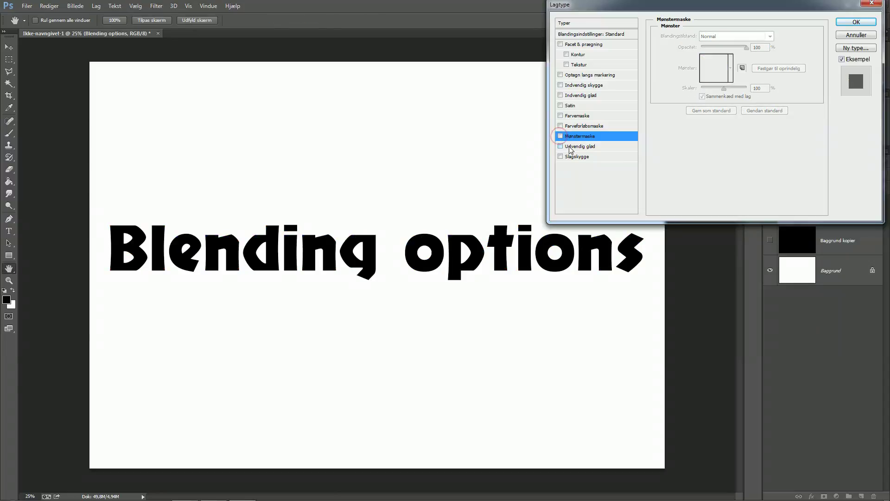
Add an Outer Glow (Udvendig glød) to the text and set its colour to red, #ff0000.
{"action": "left_click", "coordinate": [570, 147]}
{"action": "left_click", "coordinate": [684, 69]}
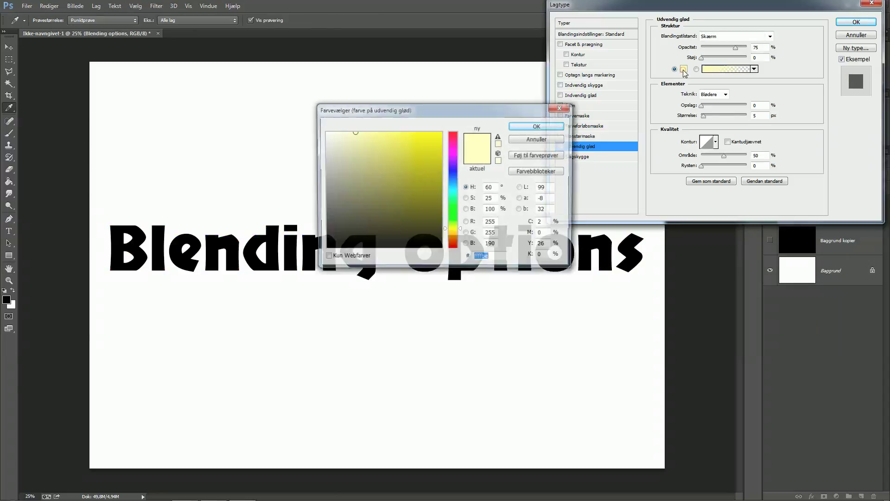
{"action": "left_click", "coordinate": [454, 140]}
{"action": "left_click_drag", "start_coordinate": [454, 141], "coordinate": [454, 132]}
{"action": "left_click", "coordinate": [442, 132]}
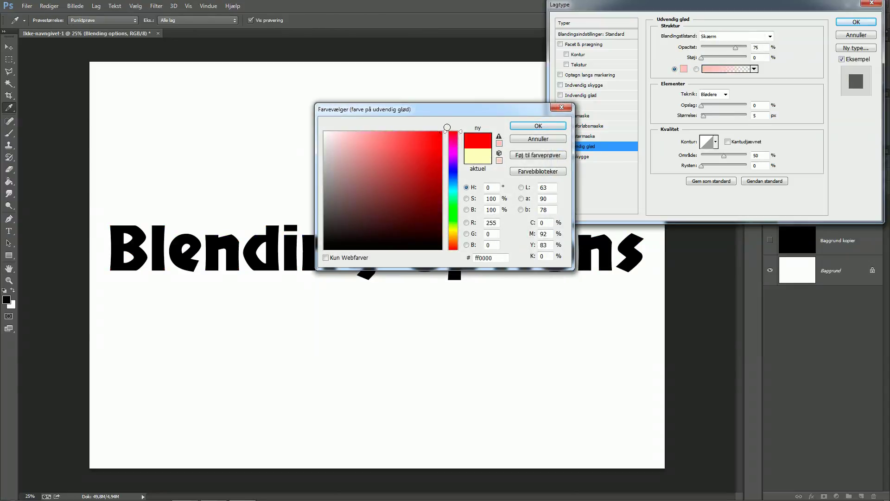
{"action": "left_click", "coordinate": [520, 128]}
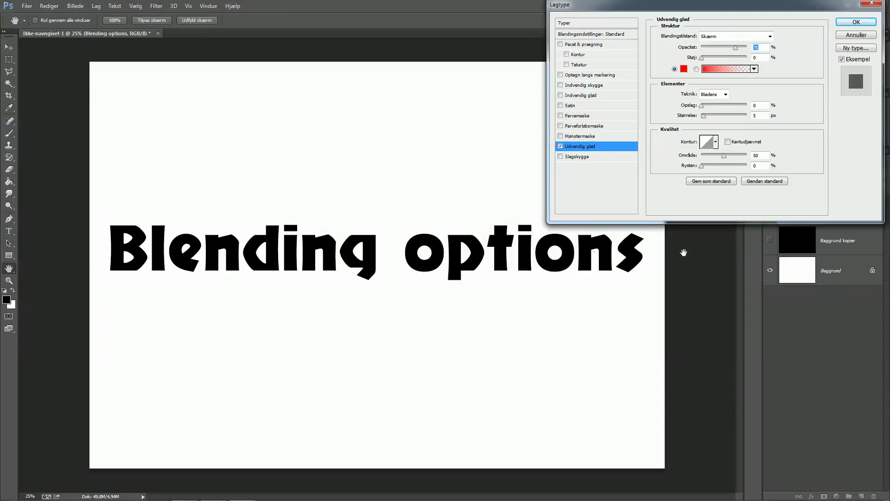
Turn the Color Overlay back on, apply the layer style, and make the black "Baggrund kopier" layer visible.
{"action": "left_click", "coordinate": [561, 115]}
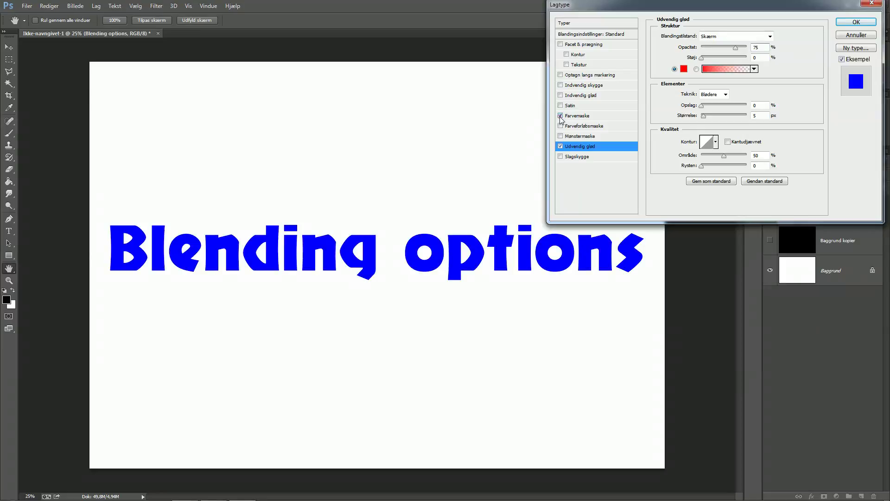
{"action": "left_click", "coordinate": [769, 241]}
{"action": "left_click", "coordinate": [864, 24]}
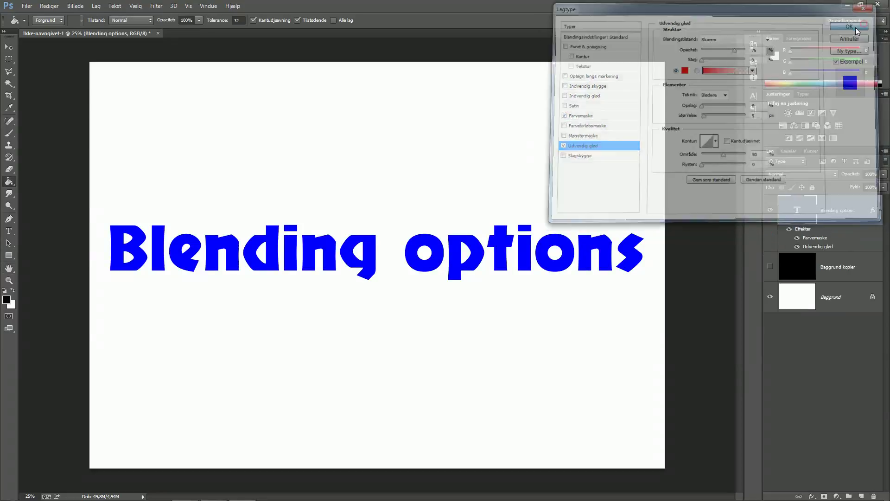
{"action": "left_click", "coordinate": [771, 267]}
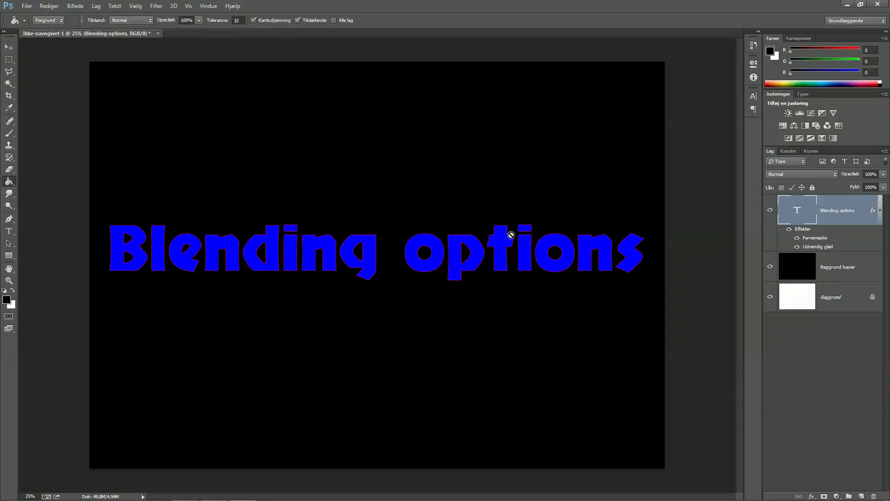
Enlarge the size (Størrelse) of the text layer's red Outer Glow (Udvendig glød) so it spreads clearly around the letters, and apply the style.
{"action": "right_click", "coordinate": [794, 211]}
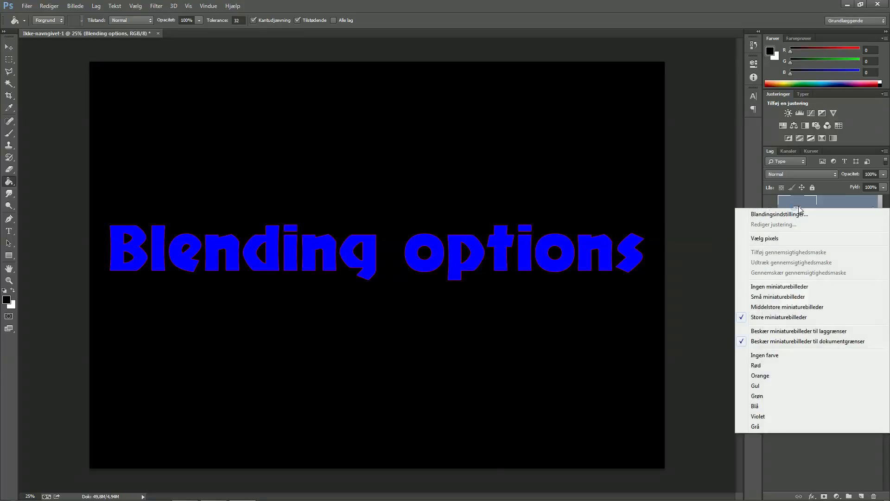
{"action": "left_click", "coordinate": [797, 214]}
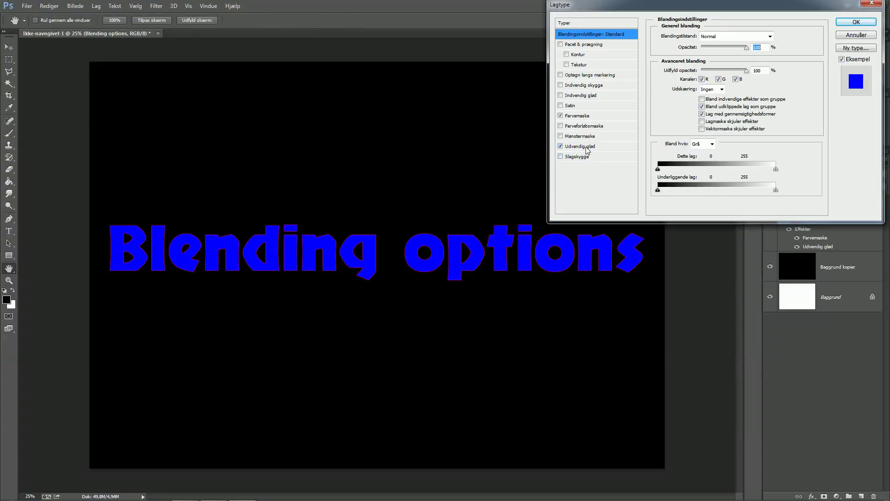
{"action": "left_click", "coordinate": [586, 146]}
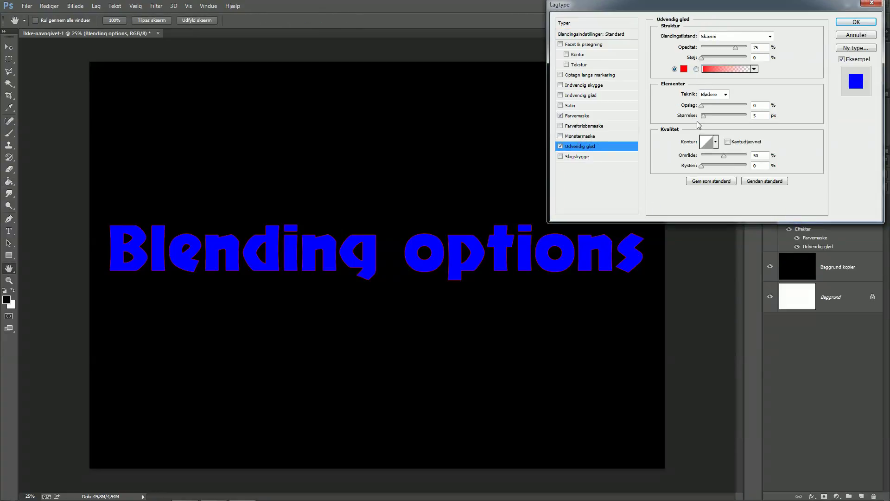
{"action": "mouse_move", "coordinate": [703, 117]}
{"action": "left_mouse_down"}
{"action": "mouse_move", "coordinate": [719, 116]}
{"action": "mouse_move", "coordinate": [716, 122]}
{"action": "left_mouse_up"}
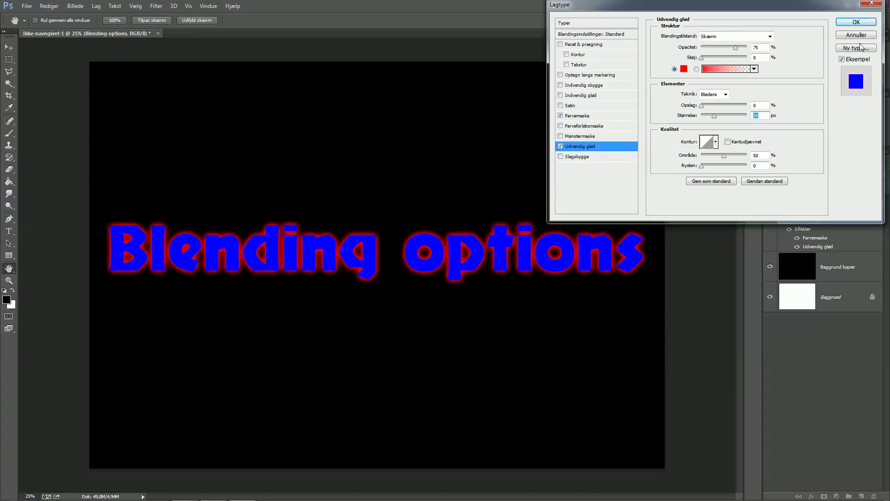
{"action": "left_click", "coordinate": [856, 22]}
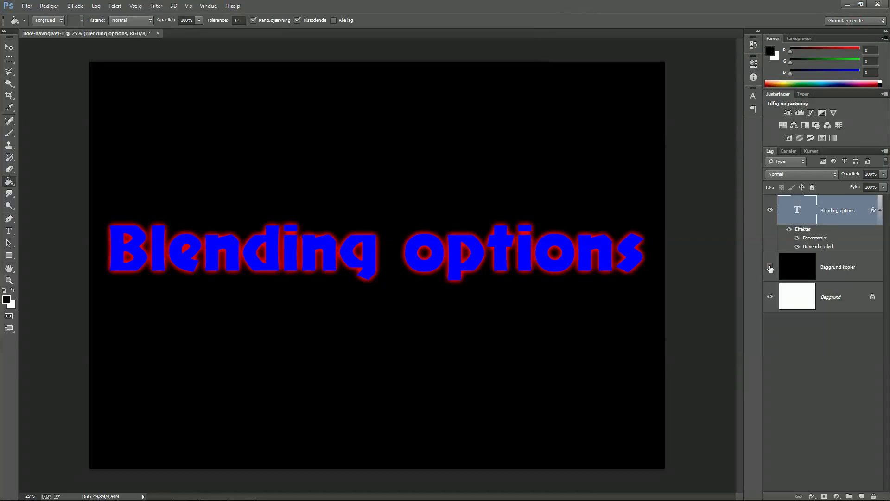
Hide the black "Baggrund kopier" layer and switch off the Outer Glow (Udvendig glød) in the text layer's blending options.
{"action": "left_click", "coordinate": [770, 268]}
{"action": "right_click", "coordinate": [797, 214]}
{"action": "left_click", "coordinate": [796, 214]}
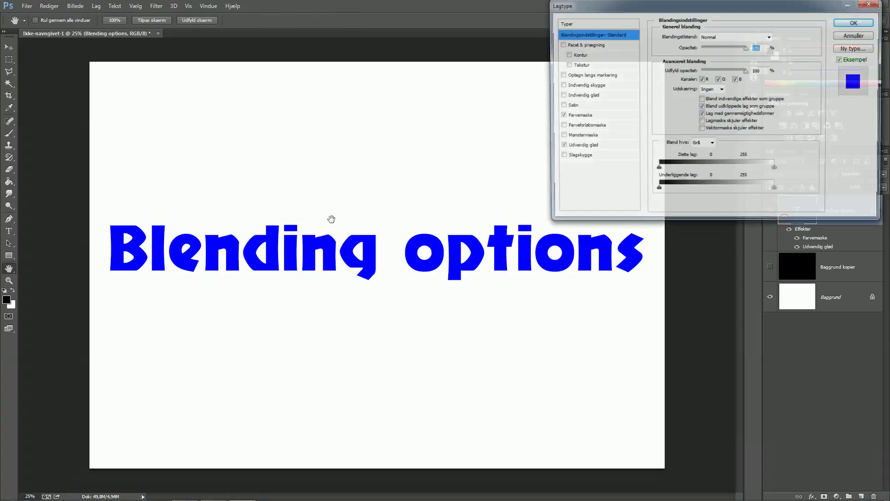
{"action": "left_click", "coordinate": [561, 147]}
Add a Drop Shadow (Slagskygge) to the text with size 18 px and an increased distance (Afstand), and apply the layer style.
{"action": "left_click", "coordinate": [568, 157]}
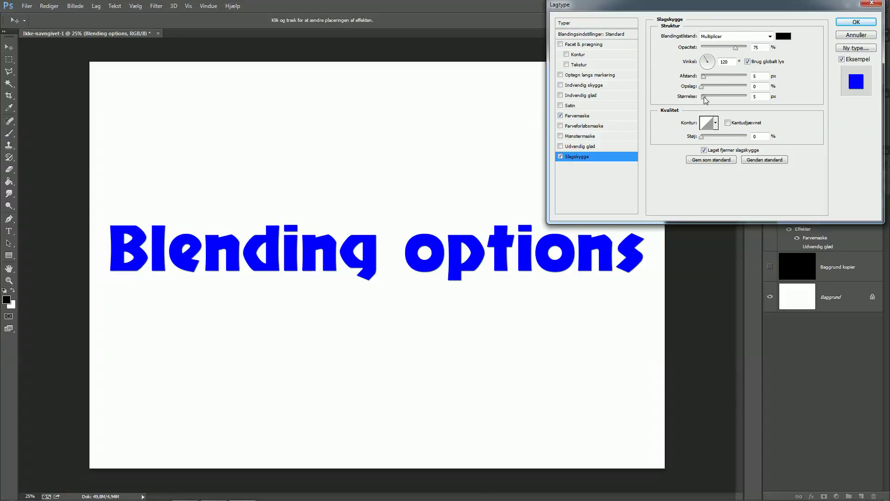
{"action": "mouse_move", "coordinate": [704, 96]}
{"action": "left_mouse_down"}
{"action": "mouse_move", "coordinate": [727, 96]}
{"action": "mouse_move", "coordinate": [694, 97]}
{"action": "mouse_move", "coordinate": [714, 77]}
{"action": "mouse_move", "coordinate": [714, 91]}
{"action": "mouse_move", "coordinate": [700, 88]}
{"action": "mouse_move", "coordinate": [729, 98]}
{"action": "mouse_move", "coordinate": [701, 101]}
{"action": "left_mouse_up"}
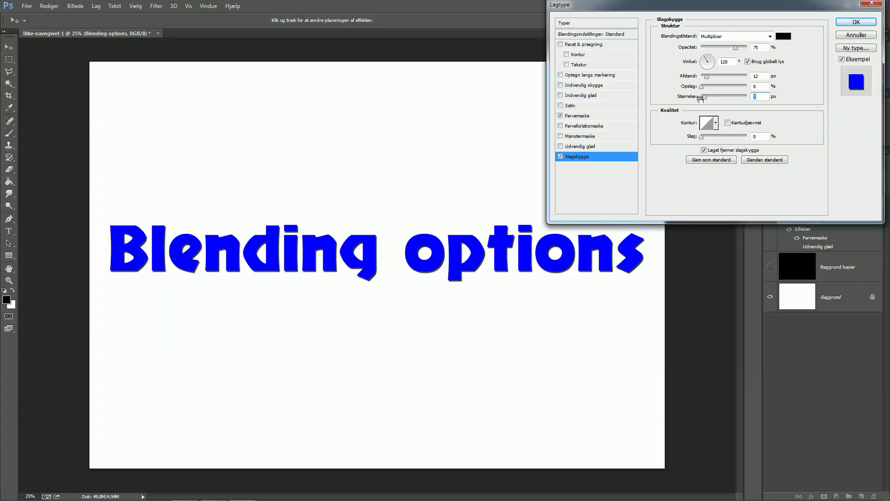
{"action": "left_click_drag", "start_coordinate": [702, 97], "coordinate": [718, 76]}
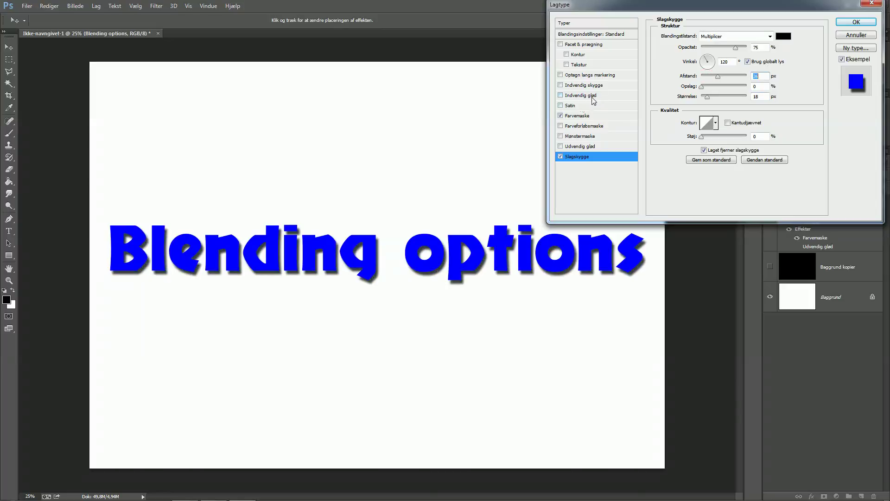
{"action": "left_click", "coordinate": [848, 24]}
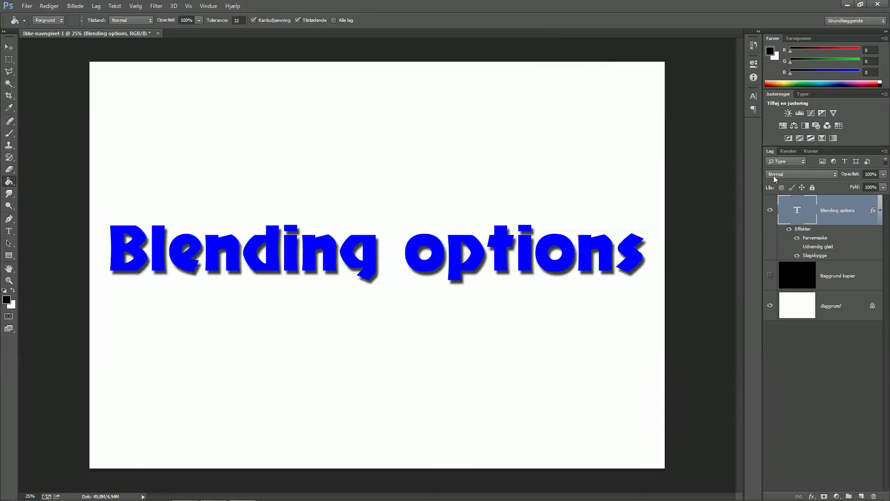